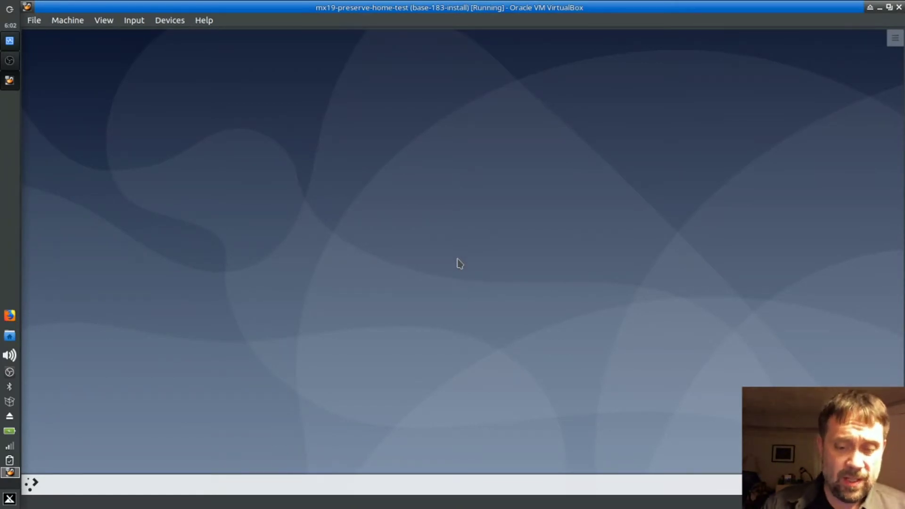
Step: Launch Konsole by searching 'konso' in the application launcher
{"action": "right_click", "coordinate": [331, 173]}
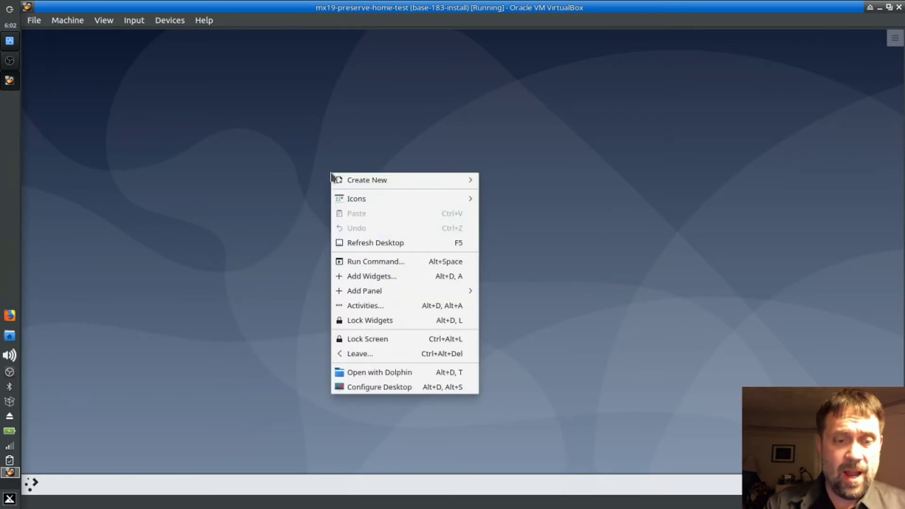
{"action": "key", "text": "Escape"}
{"action": "left_click", "coordinate": [32, 484]}
{"action": "type", "text": "ko"}
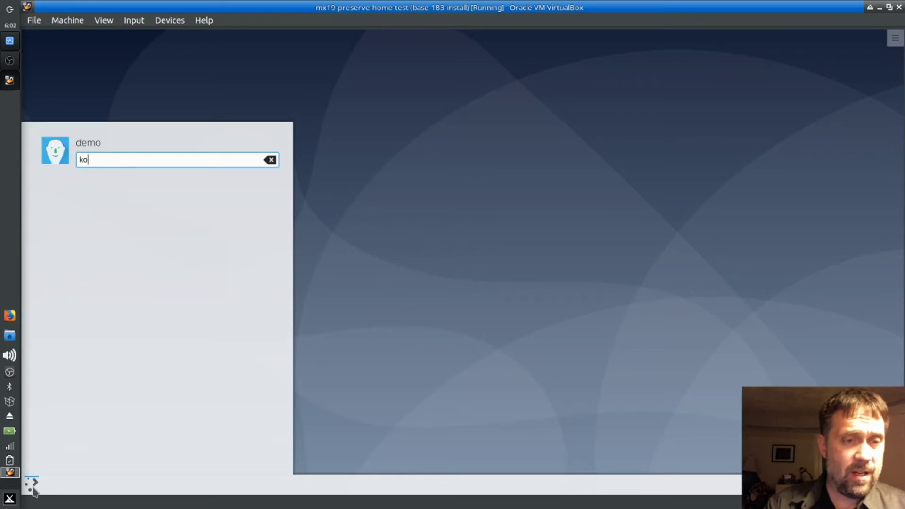
{"action": "type", "text": "nso"}
{"action": "key", "text": "Return"}
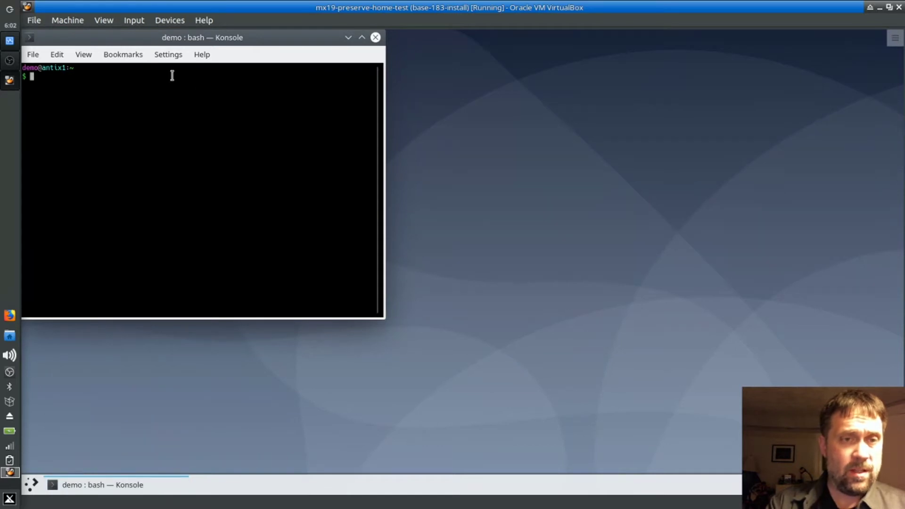
Step: Enlarge the font with View > Enlarge Font and Ctrl++, then widen the window to 117 x 26
{"action": "left_click", "coordinate": [168, 55]}
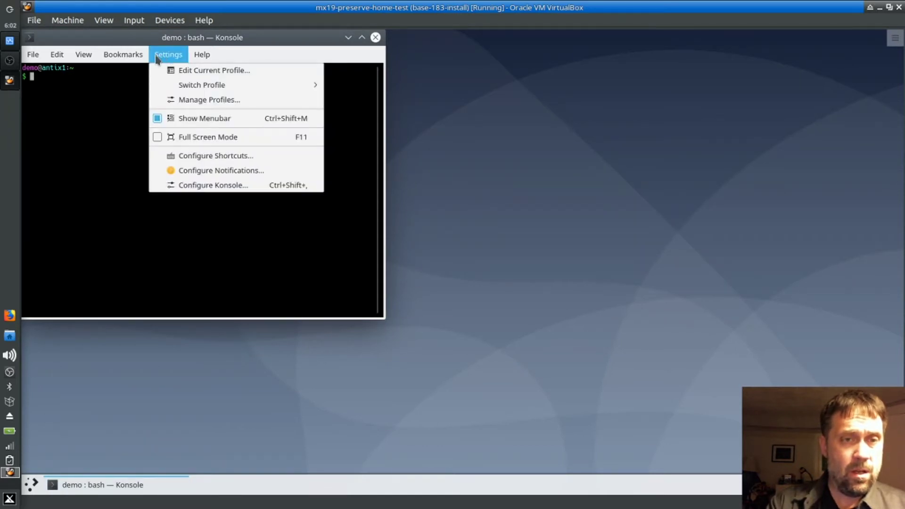
{"action": "mouse_move", "coordinate": [81, 65]}
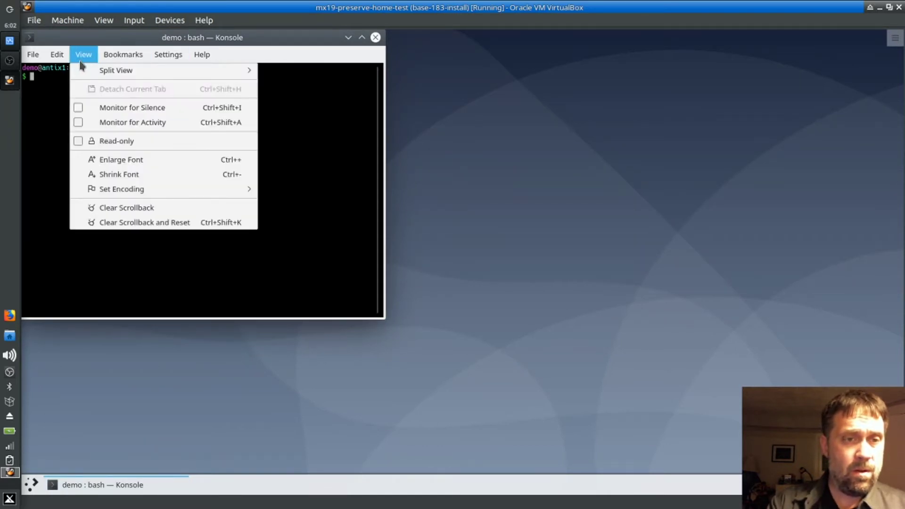
{"action": "left_click", "coordinate": [119, 161]}
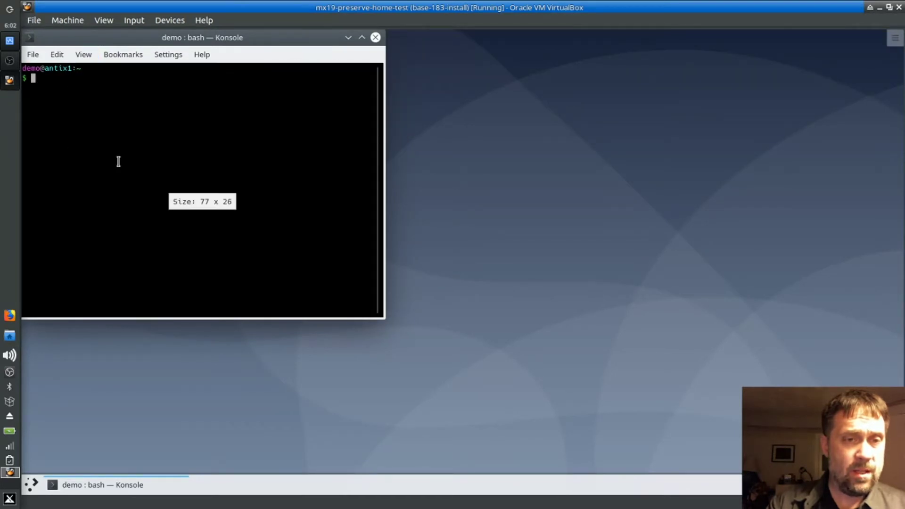
{"action": "type", "text": "+"}
{"action": "key", "text": "BackSpace"}
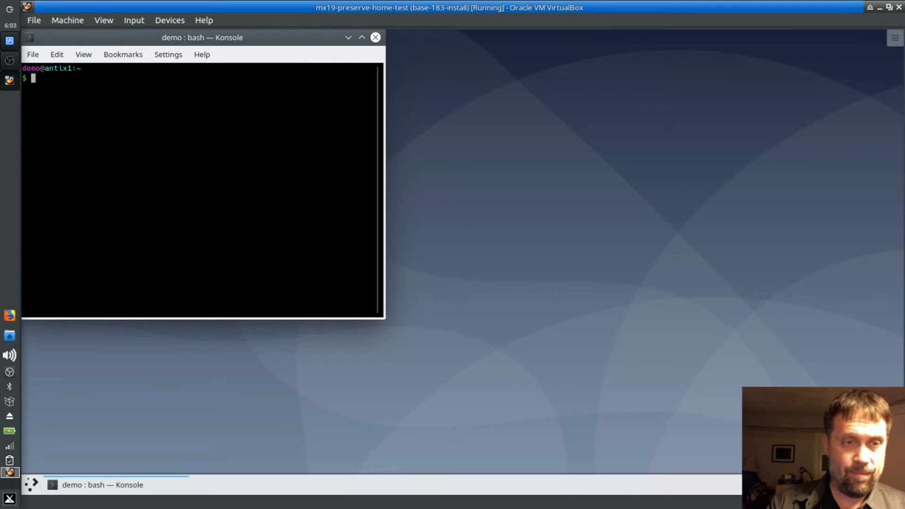
{"action": "key", "text": "ctrl+plus"}
{"action": "key", "text": "ctrl+plus"}
{"action": "key", "text": "ctrl+plus"}
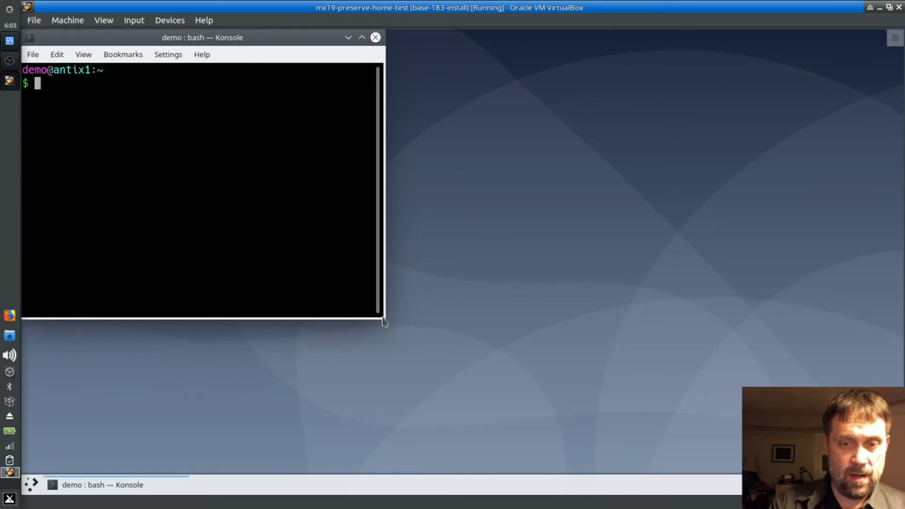
{"action": "left_click_drag", "start_coordinate": [387, 324], "coordinate": [766, 408]}
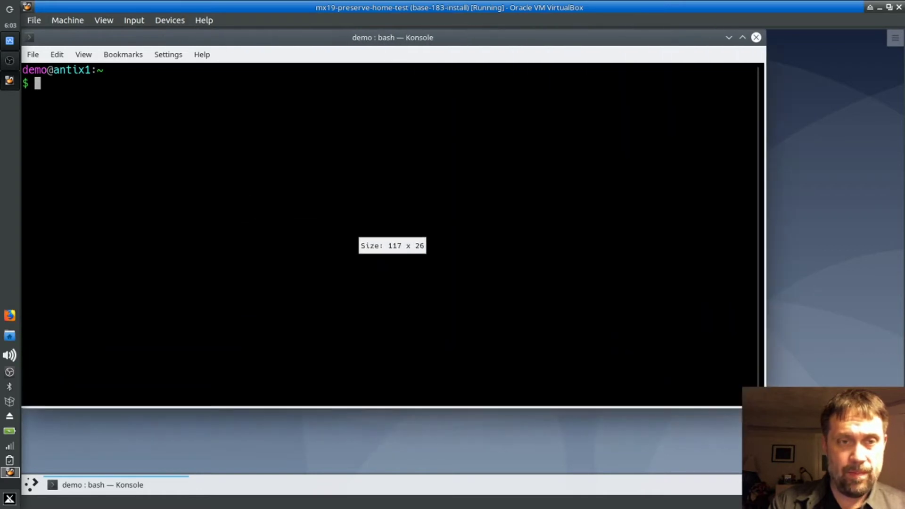
Step: Change into the /etc/pulse/client.conf.d directory
{"action": "type", "text": "cd /e"}
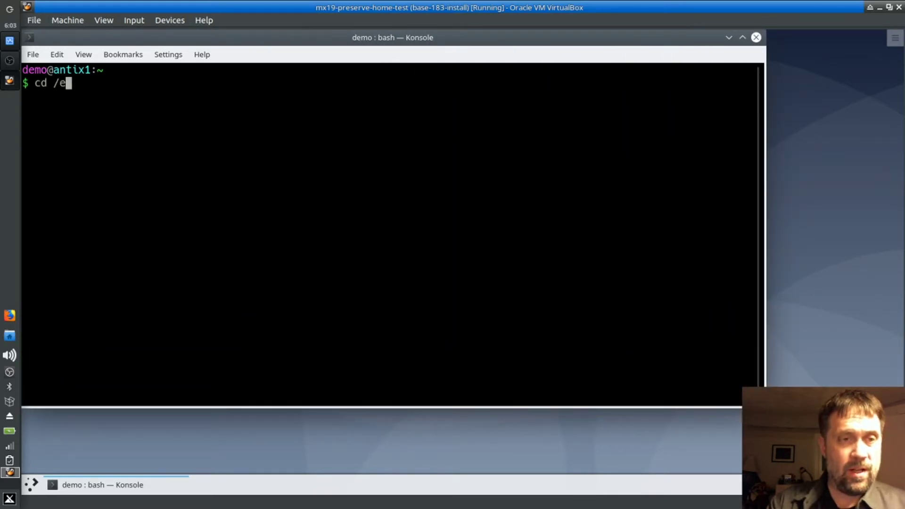
{"action": "type", "text": "tc/pulse/"}
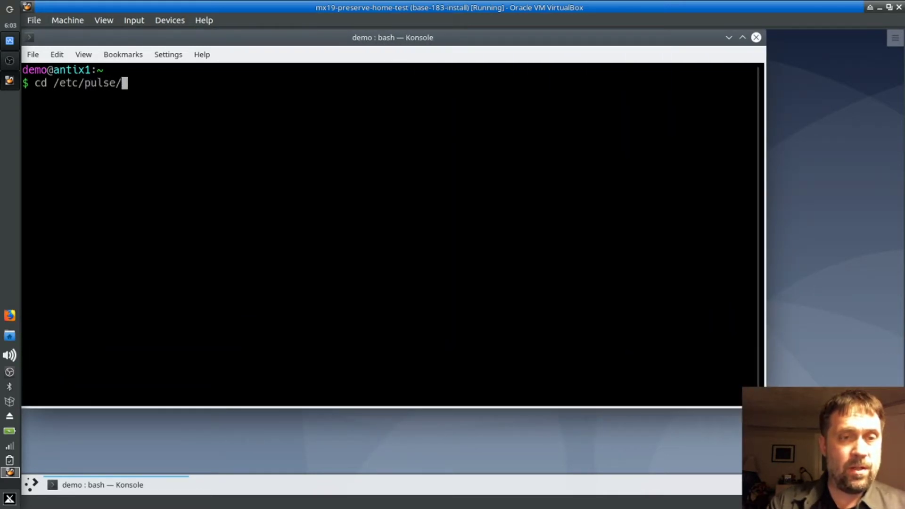
{"action": "type", "text": "pul"}
{"action": "key", "text": "BackSpace"}
{"action": "key", "text": "BackSpace"}
{"action": "key", "text": "BackSpace"}
{"action": "type", "text": "con"}
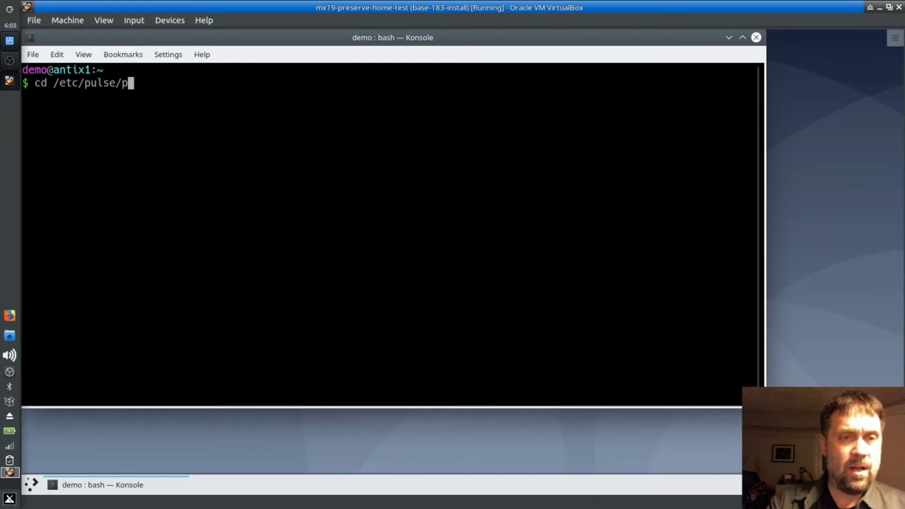
{"action": "key", "text": "BackSpace"}
{"action": "key", "text": "BackSpace"}
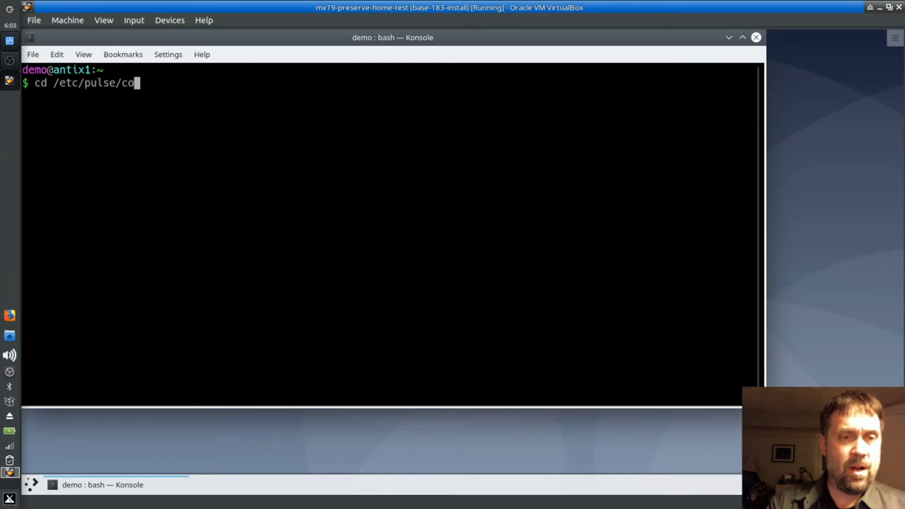
{"action": "type", "text": "l"}
{"action": "key", "text": "Tab"}
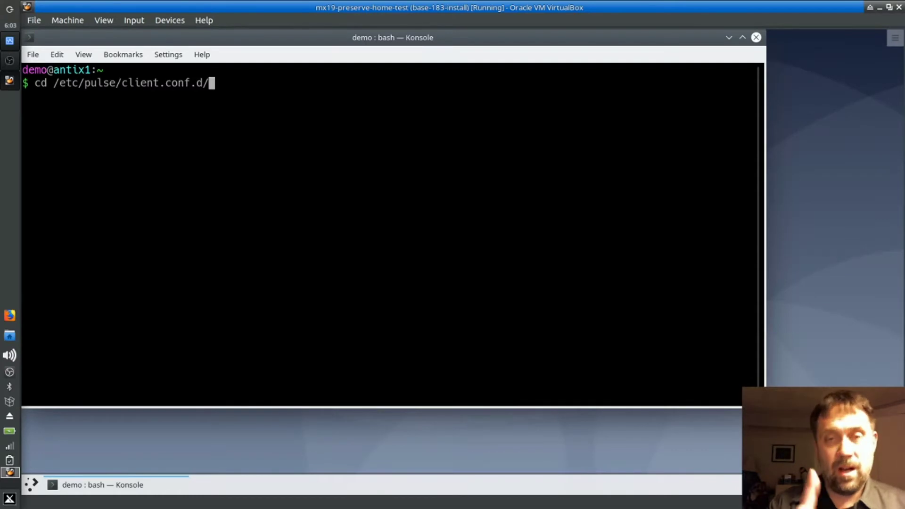
{"action": "key", "text": "Return"}
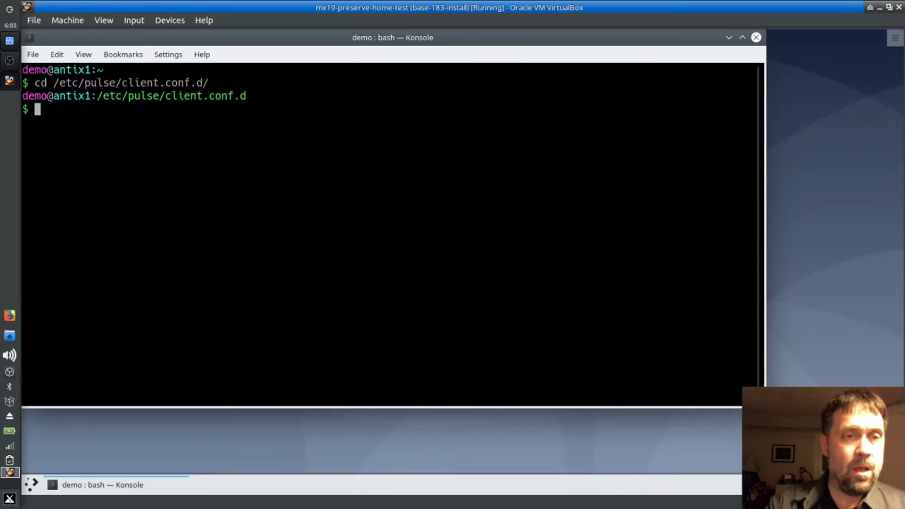
Step: List the directory, which shows 00-disable-autospawn.conf, and begin a sudo command
{"action": "type", "text": "ls"}
{"action": "key", "text": "Return"}
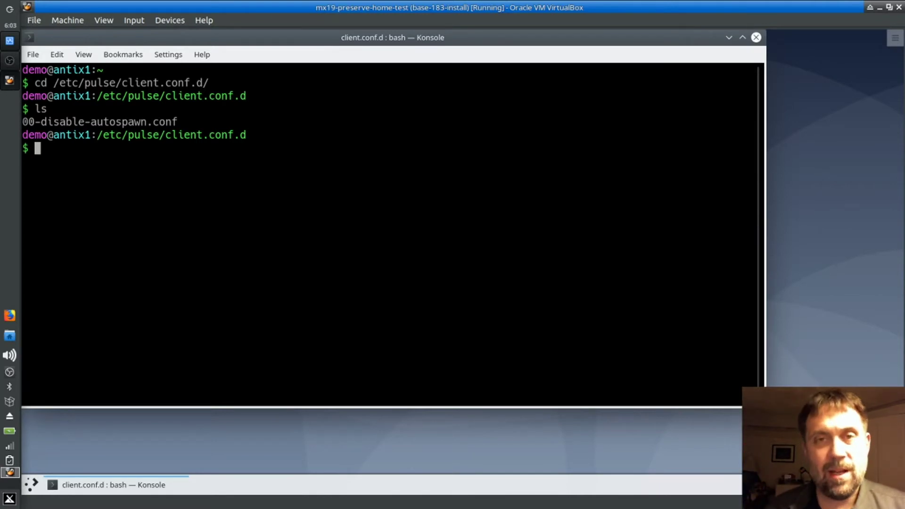
{"action": "type", "text": "sudo"}
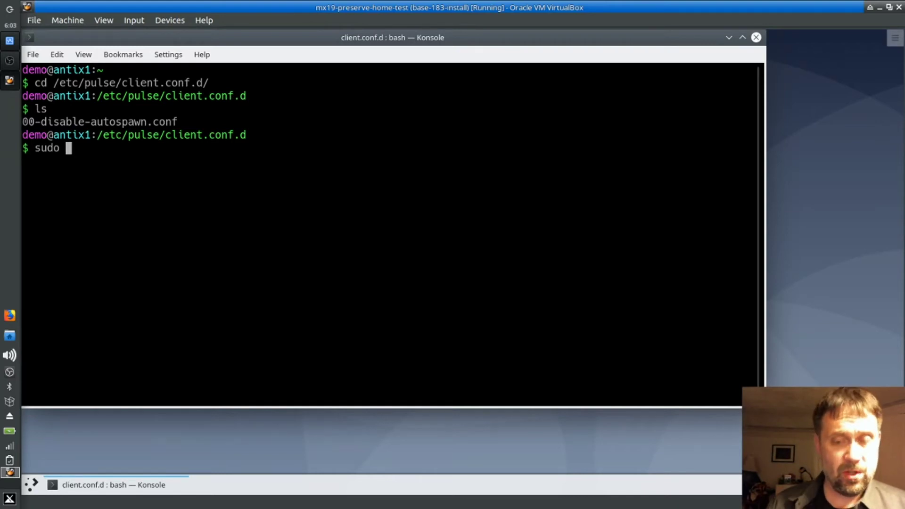
Step: Run sudo cp 00-disable-autospawn.conf 01-enable-autospawn.conf and prepare sudo nano on the new file
{"action": "type", "text": "cp 00"}
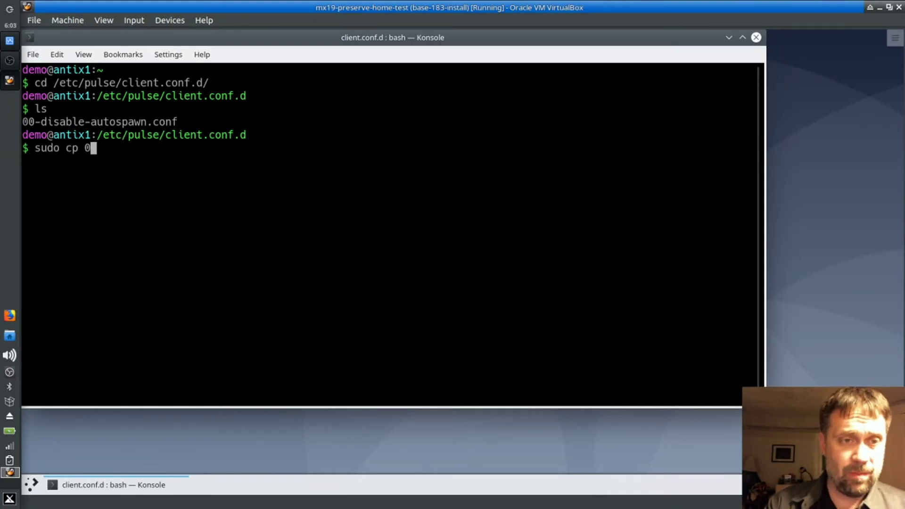
{"action": "key", "text": "Tab"}
{"action": "type", "text": "01"}
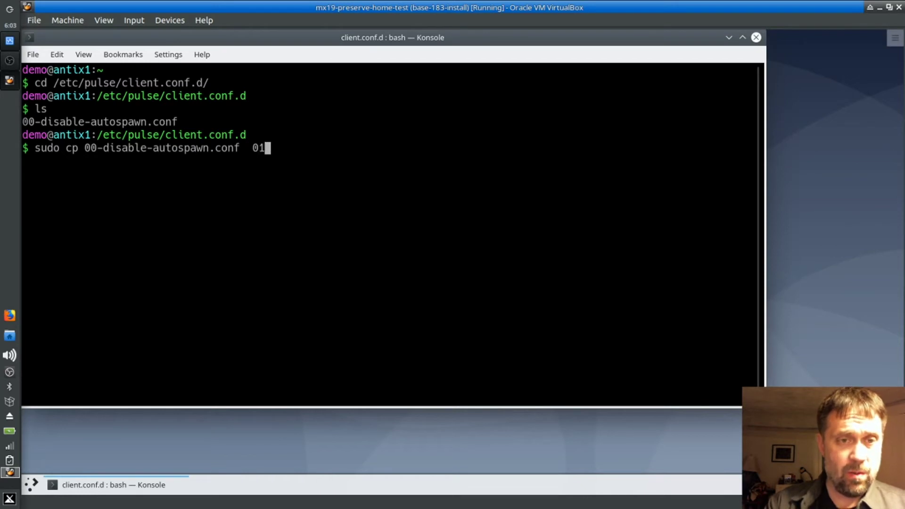
{"action": "type", "text": "-enable0-au"}
{"action": "key", "text": "BackSpace"}
{"action": "key", "text": "BackSpace"}
{"action": "key", "text": "BackSpace"}
{"action": "key", "text": "BackSpace"}
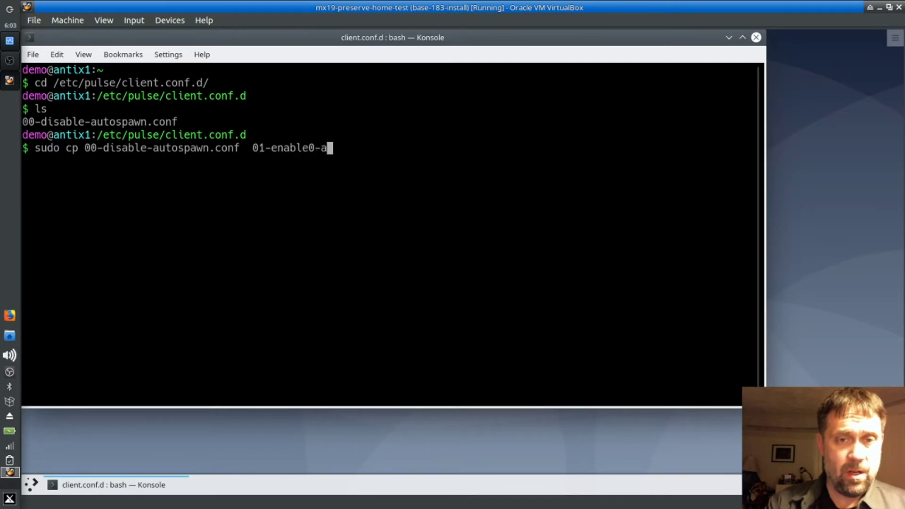
{"action": "type", "text": "0-disa"}
{"action": "key", "text": "BackSpace"}
{"action": "key", "text": "BackSpace"}
{"action": "key", "text": "BackSpace"}
{"action": "type", "text": "-autospa"}
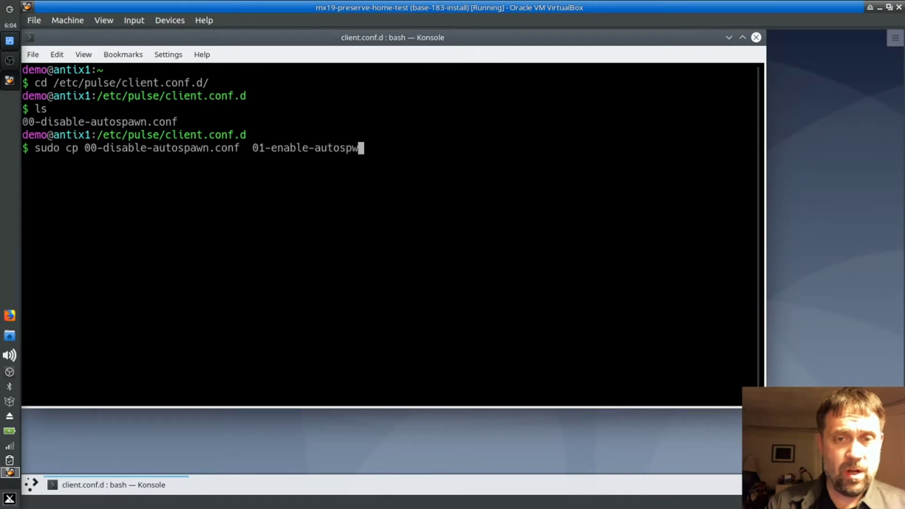
{"action": "type", "text": "wn"}
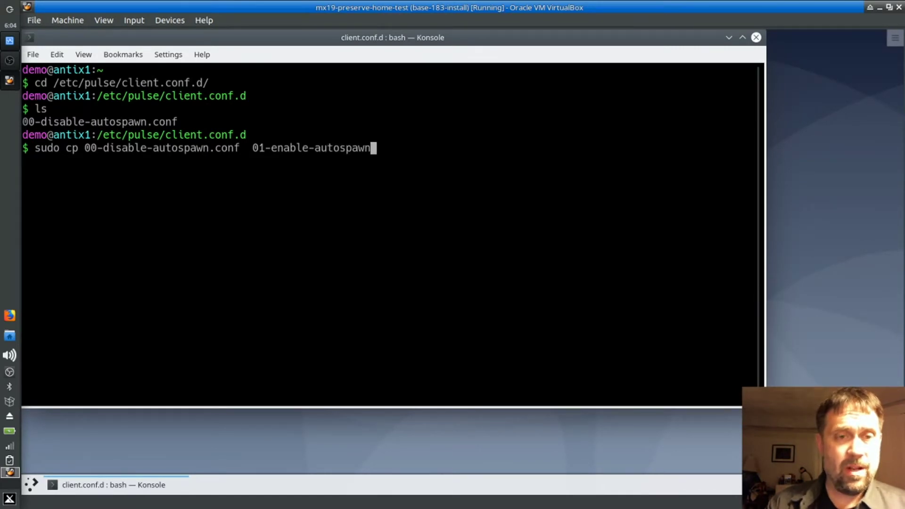
{"action": "type", "text": ".conf"}
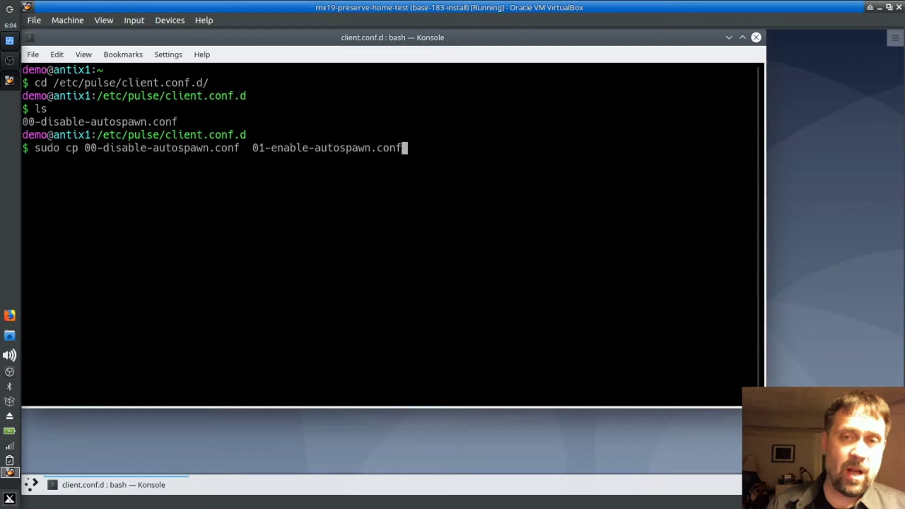
{"action": "key", "text": "Return"}
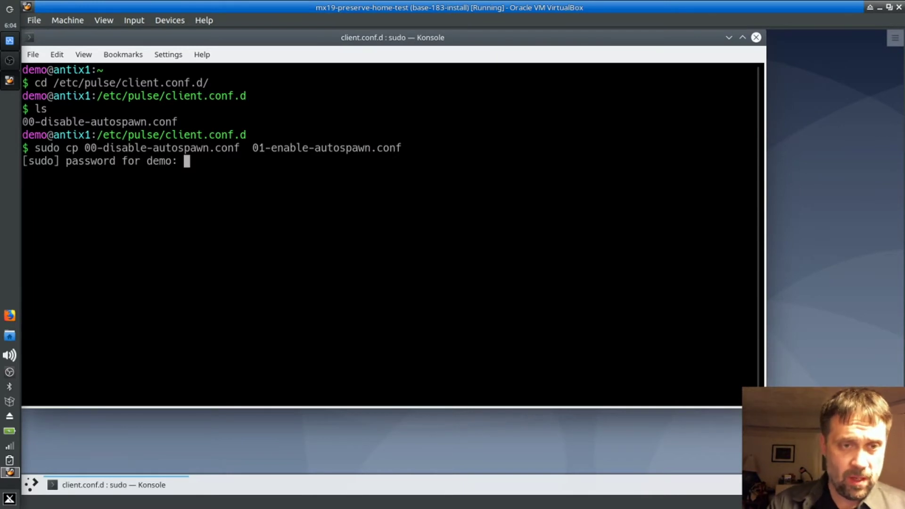
{"action": "key", "text": "Return"}
{"action": "type", "text": "su"}
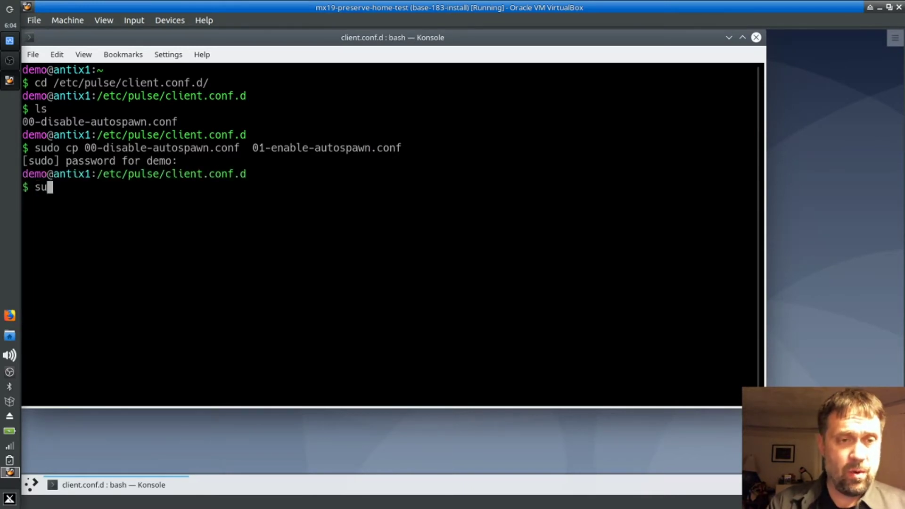
{"action": "type", "text": "do nano 01"}
{"action": "key", "text": "Tab"}
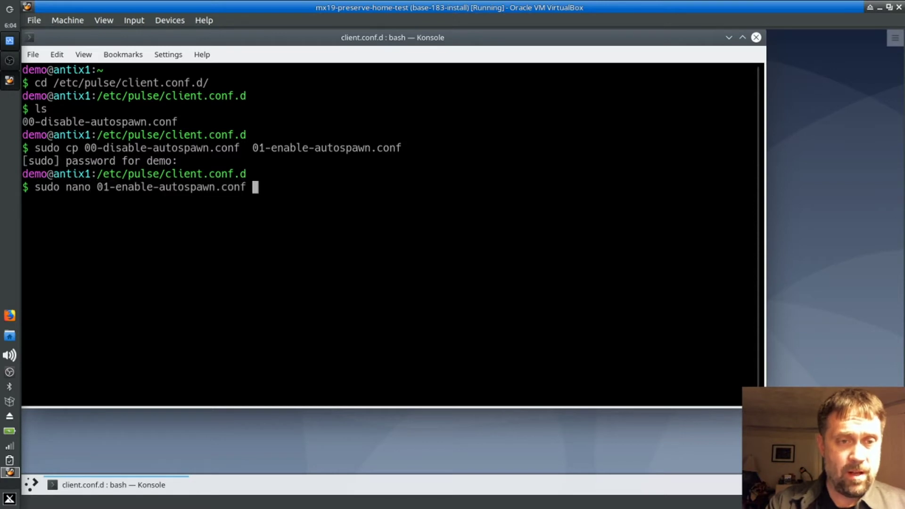
Step: In nano, change the autospawn value in 01-enable-autospawn.conf from no to yes
{"action": "key", "text": "Return"}
{"action": "key", "text": "Down"}
{"action": "key", "text": "Down"}
{"action": "key", "text": "Down"}
{"action": "key", "text": "Left"}
{"action": "key", "text": "BackSpace"}
{"action": "key", "text": "BackSpace"}
{"action": "type", "text": "yes"}
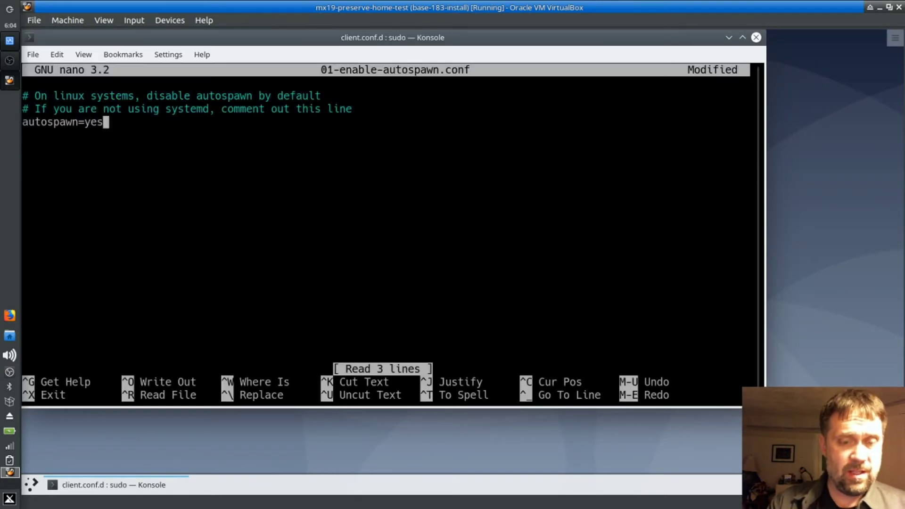
Step: Save the file under the same name and exit the terminal
{"action": "key", "text": "ctrl+x"}
{"action": "key", "text": "y"}
{"action": "key", "text": "Return"}
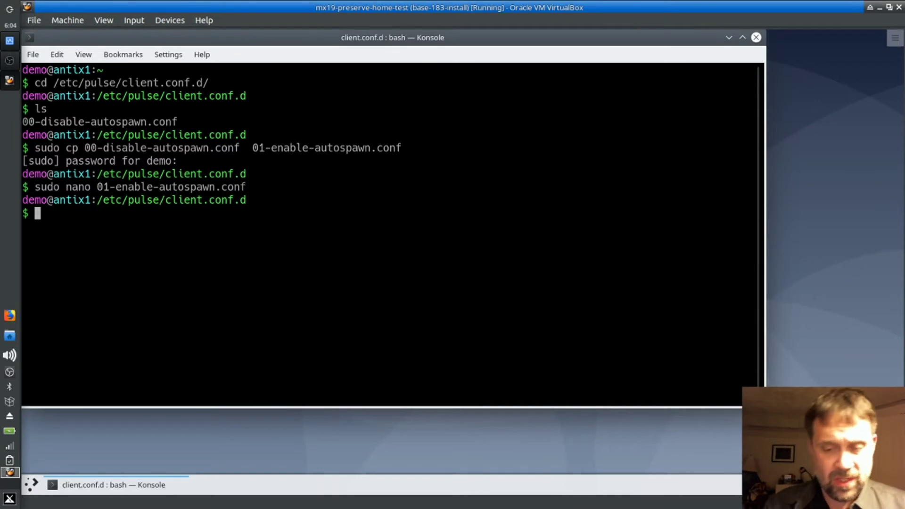
{"action": "type", "text": "exit"}
{"action": "key", "text": "Return"}
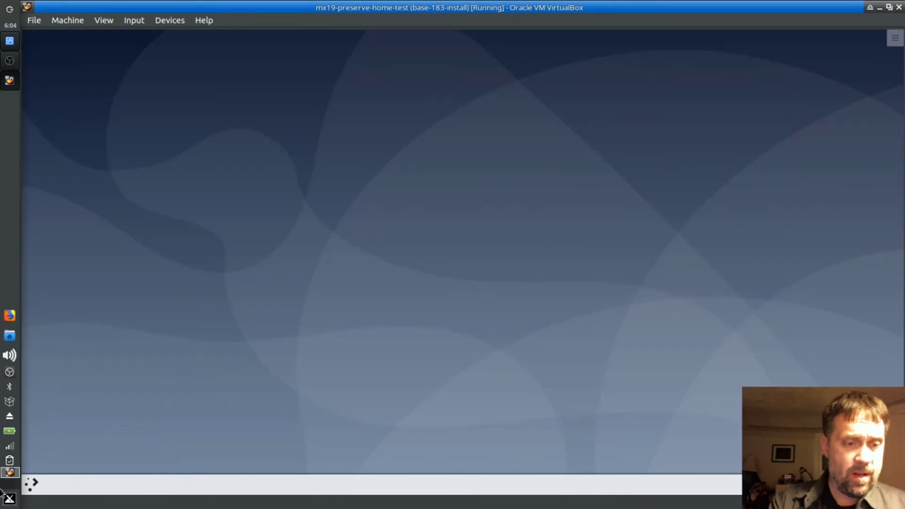
Step: Choose Logout from the launcher's Leave tab and confirm it in the logout greeter
{"action": "left_click", "coordinate": [28, 487]}
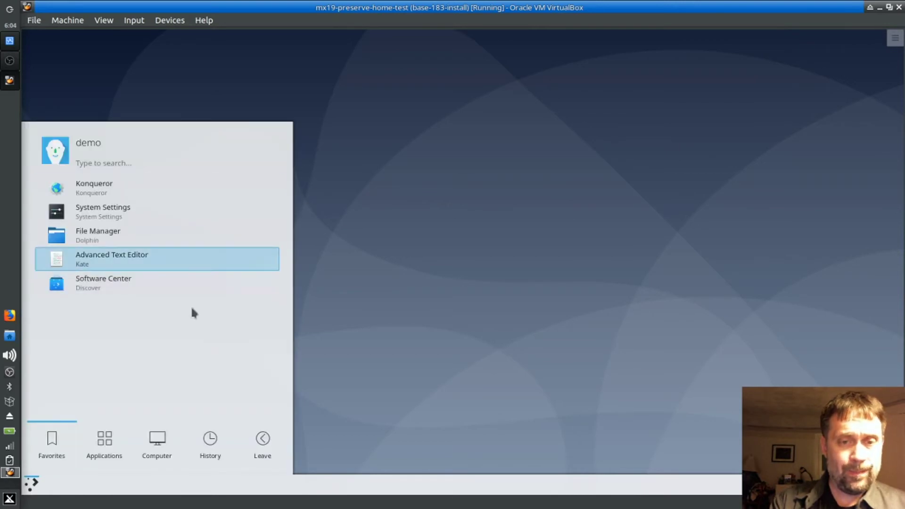
{"action": "left_click", "coordinate": [259, 455]}
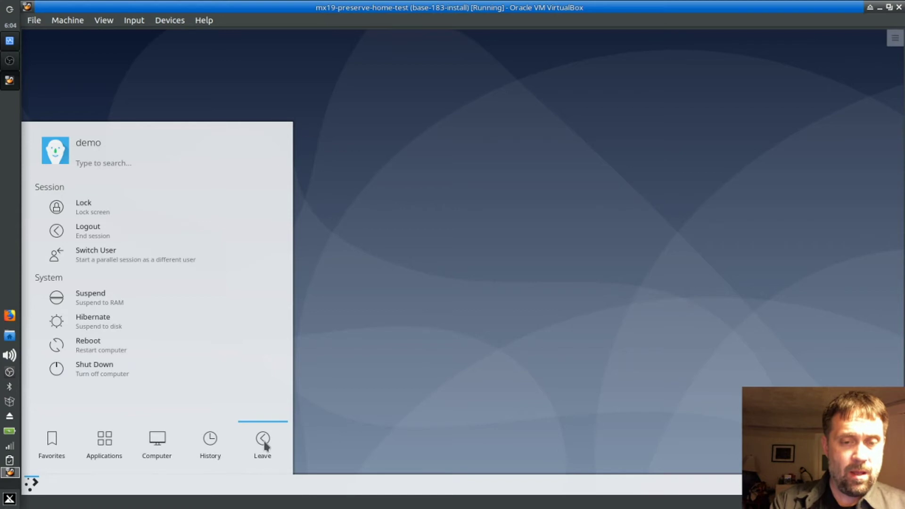
{"action": "left_click", "coordinate": [116, 243]}
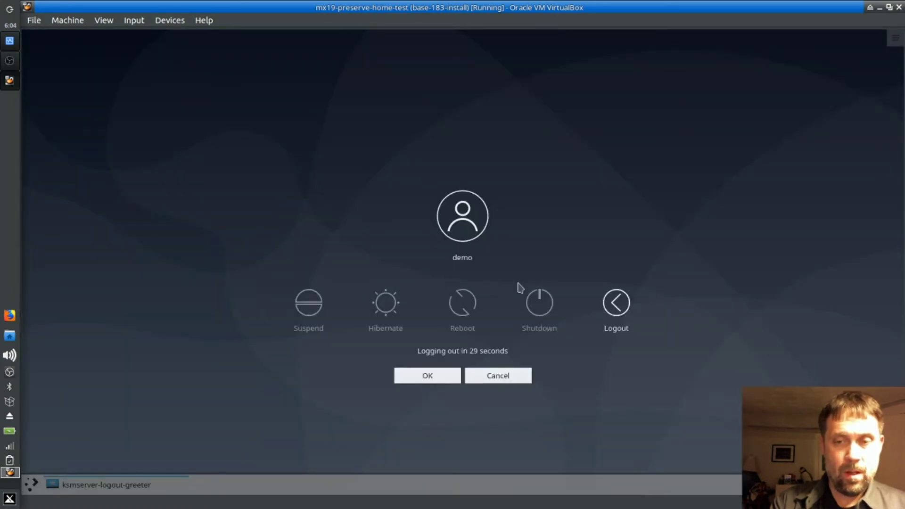
{"action": "left_click", "coordinate": [615, 301]}
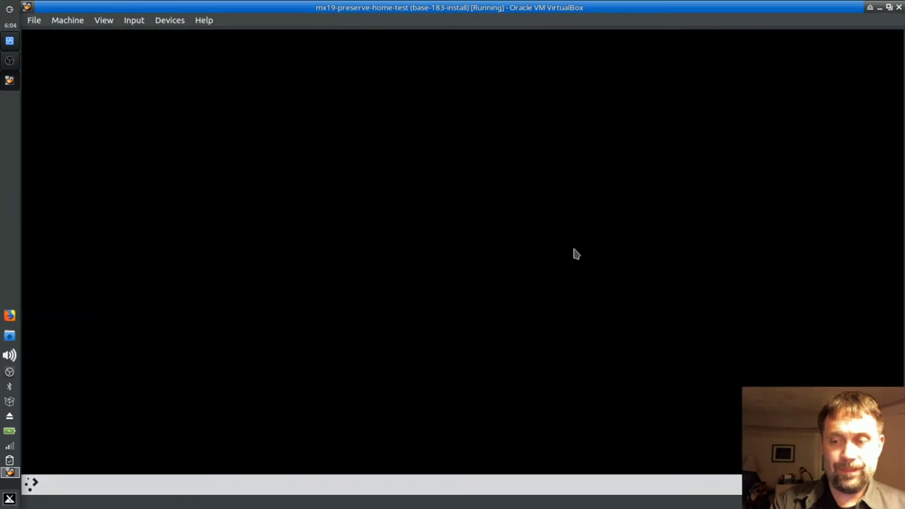
Step: Log back in with the account password and cancel the network Connections window
{"action": "type", "text": "demo"}
{"action": "key", "text": "Return"}
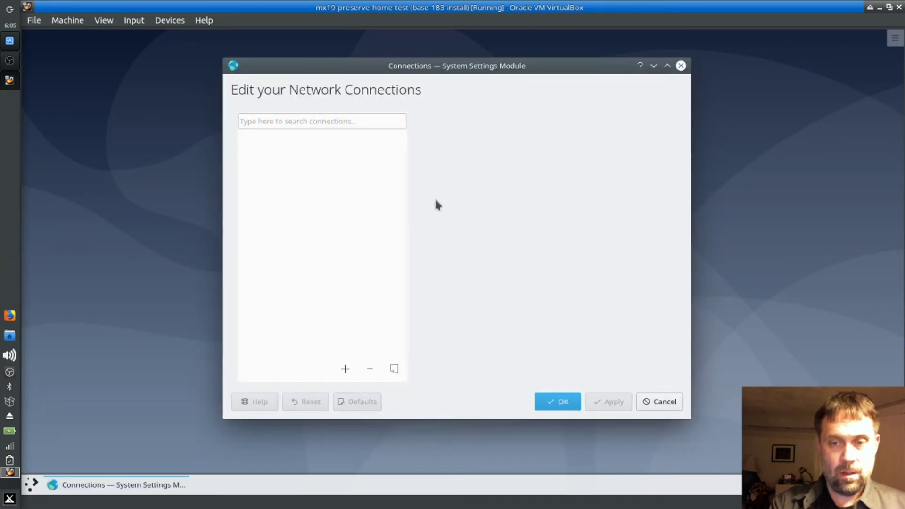
{"action": "left_click", "coordinate": [659, 402]}
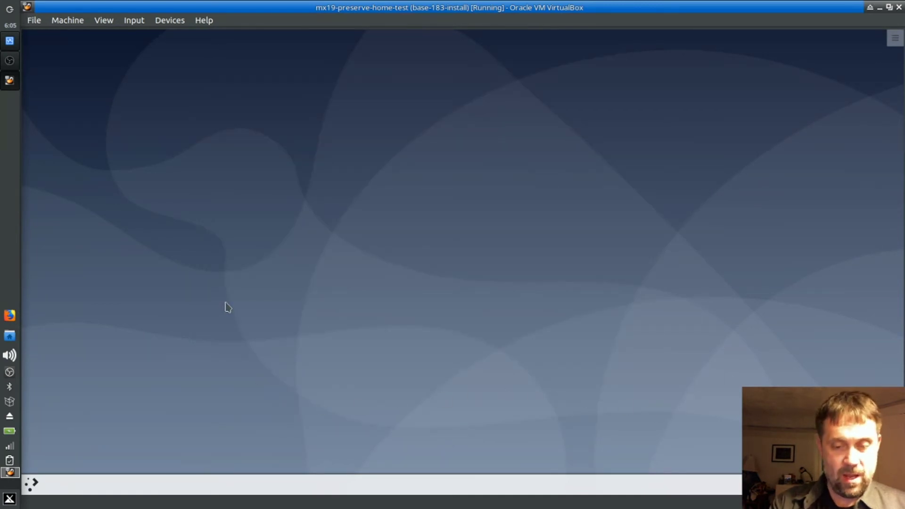
Step: Launch Konsole from the launcher search and enlarge its font with Ctrl++
{"action": "key", "text": "super"}
{"action": "type", "text": "konsole"}
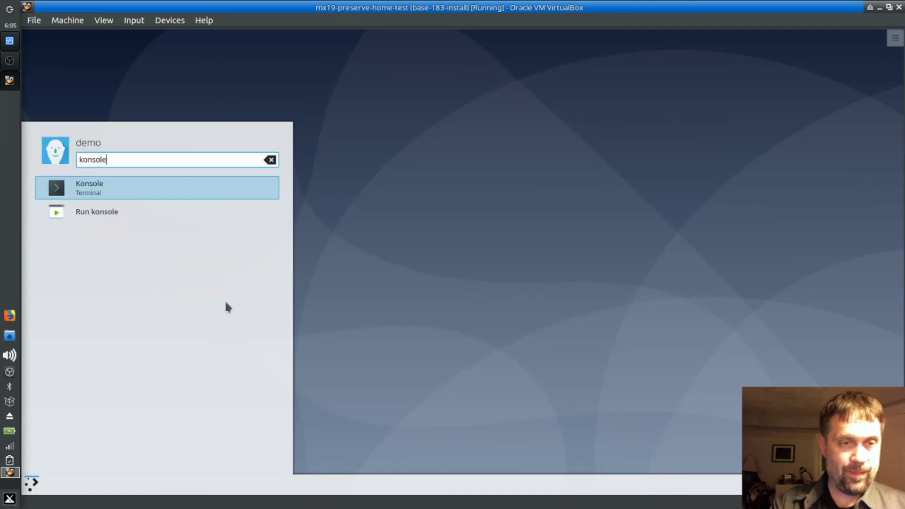
{"action": "key", "text": "Return"}
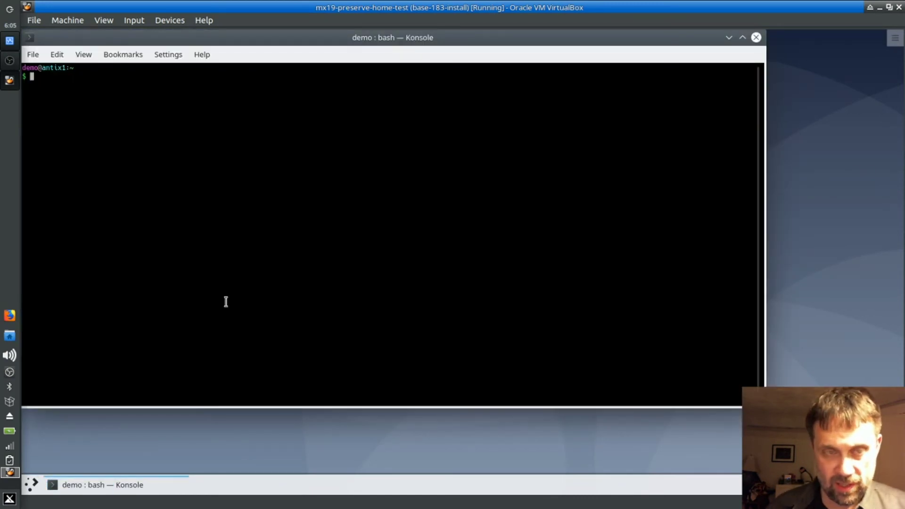
{"action": "key", "text": "ctrl+plus"}
{"action": "key", "text": "ctrl+plus"}
{"action": "key", "text": "ctrl+plus"}
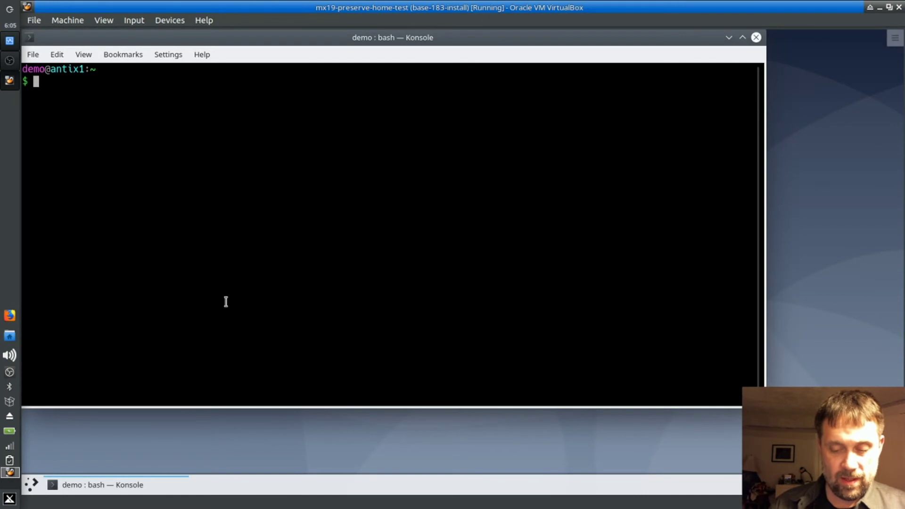
{"action": "right_click", "coordinate": [17, 441]}
{"action": "key", "text": "Escape"}
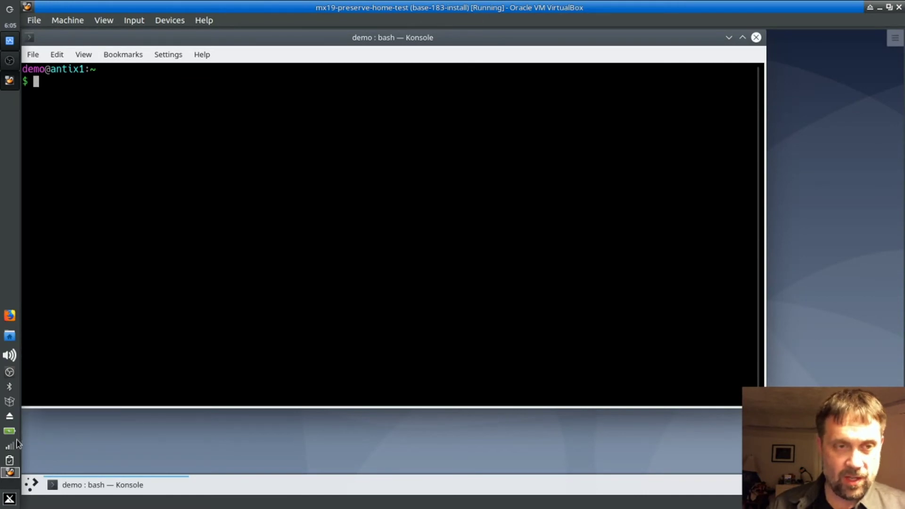
Step: Open /etc/network/interfaces in nano with sudo
{"action": "type", "text": "sudo /etc//"}
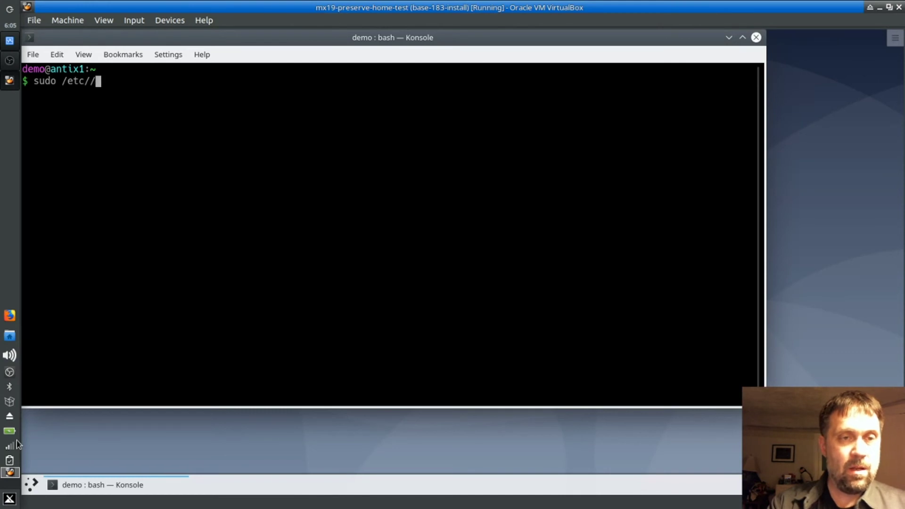
{"action": "key", "text": "BackSpace"}
{"action": "type", "text": "network/inte"}
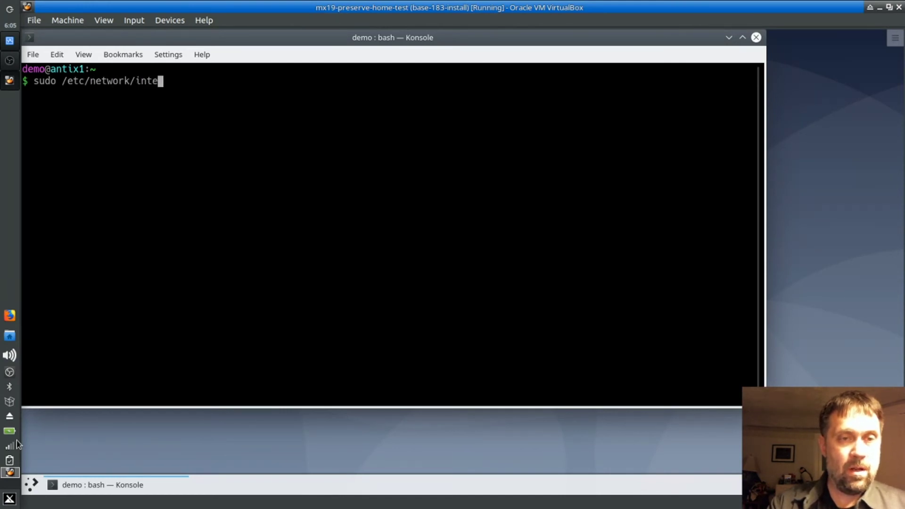
{"action": "type", "text": "rfaces"}
{"action": "key", "text": "Return"}
{"action": "type", "text": "d"}
{"action": "key", "text": "Up"}
{"action": "key", "text": "Left"}
{"action": "key", "text": "Left"}
{"action": "key", "text": "Left"}
{"action": "key", "text": "Left"}
{"action": "key", "text": "Left"}
{"action": "key", "text": "Left"}
{"action": "key", "text": "Left"}
{"action": "key", "text": "Left"}
{"action": "key", "text": "Left"}
{"action": "key", "text": "Left"}
{"action": "key", "text": "Left"}
{"action": "key", "text": "Left"}
{"action": "key", "text": "Left"}
{"action": "key", "text": "Left"}
{"action": "key", "text": "Left"}
{"action": "key", "text": "Left"}
{"action": "key", "text": "Left"}
{"action": "key", "text": "Left"}
{"action": "key", "text": "Left"}
{"action": "key", "text": "Left"}
{"action": "key", "text": "Left"}
{"action": "type", "text": "nao"}
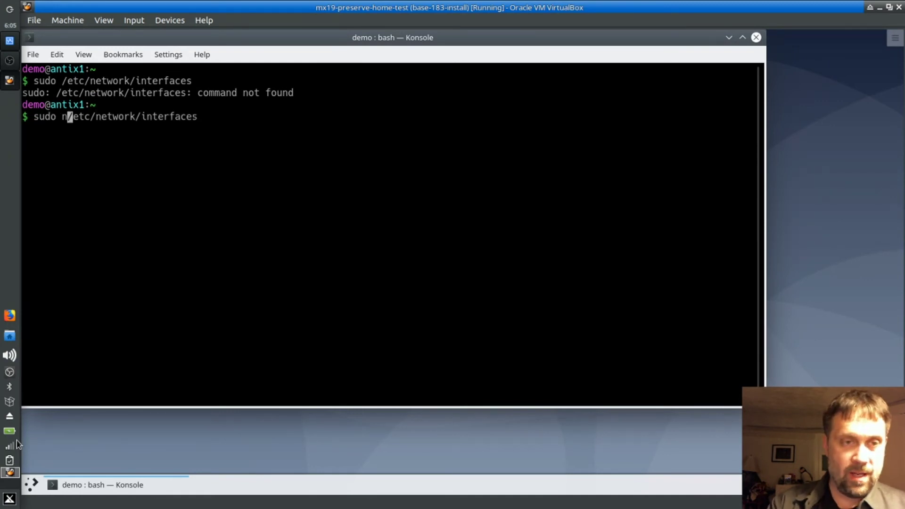
{"action": "key", "text": "BackSpace"}
{"action": "type", "text": "no"}
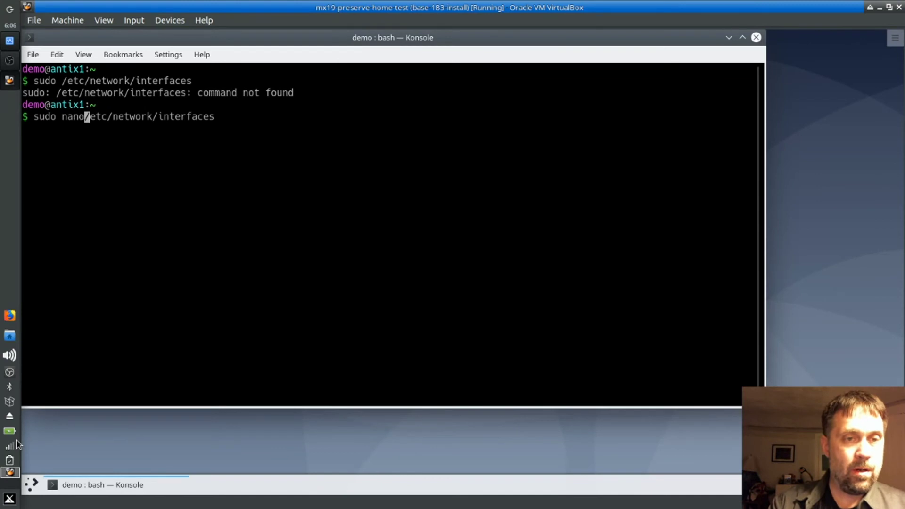
{"action": "key", "text": "Return"}
{"action": "key", "text": "Down"}
{"action": "key", "text": "Down"}
{"action": "key", "text": "Down"}
{"action": "key", "text": "Down"}
{"action": "key", "text": "Down"}
{"action": "key", "text": "Down"}
{"action": "key", "text": "Down"}
{"action": "key", "text": "Down"}
{"action": "key", "text": "Down"}
{"action": "key", "text": "Down"}
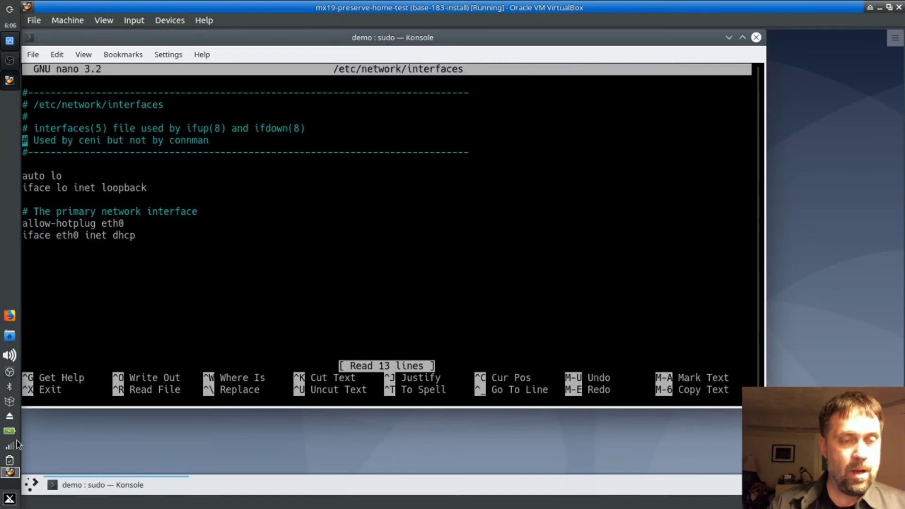
Step: Prefix the allow-hotplug eth0 and iface eth0 inet dhcp lines with #
{"action": "type", "text": "#"}
{"action": "key", "text": "Down"}
{"action": "key", "text": "Home"}
{"action": "type", "text": "#"}
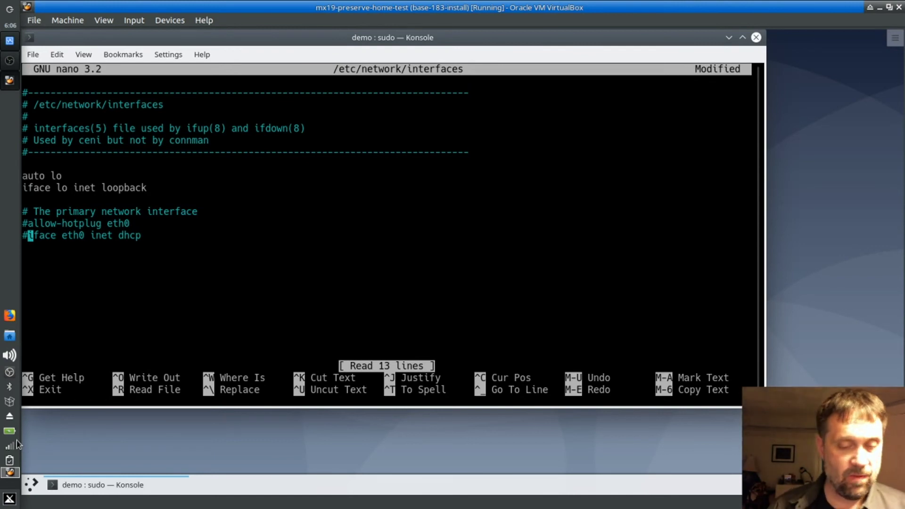
Step: Save the interfaces file, leave nano, and type sudo service network-manager restart
{"action": "key", "text": "ctrl+x"}
{"action": "key", "text": "y"}
{"action": "key", "text": "Return"}
{"action": "type", "text": "sudo "}
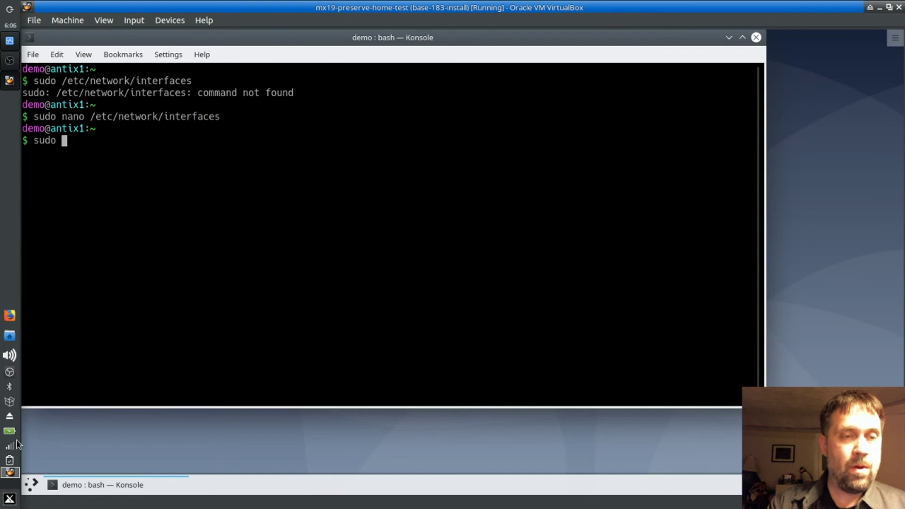
{"action": "type", "text": "service "}
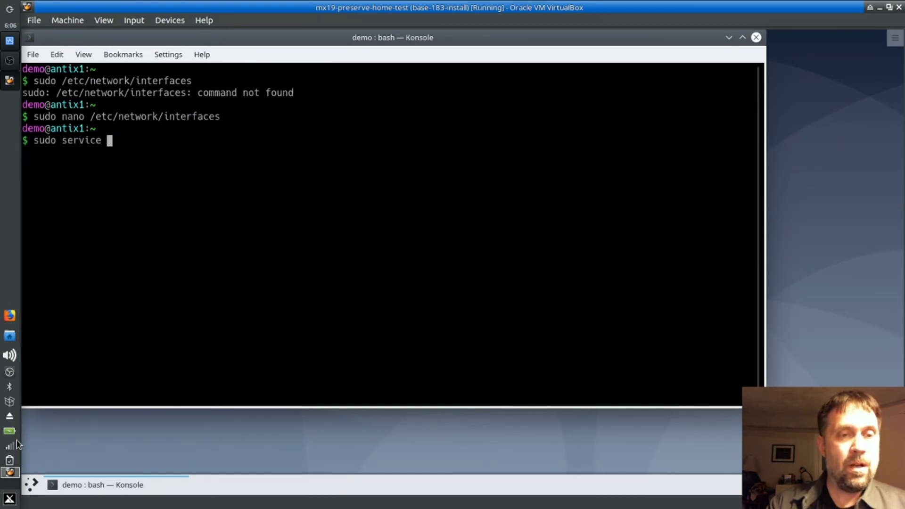
{"action": "type", "text": "network-manager "}
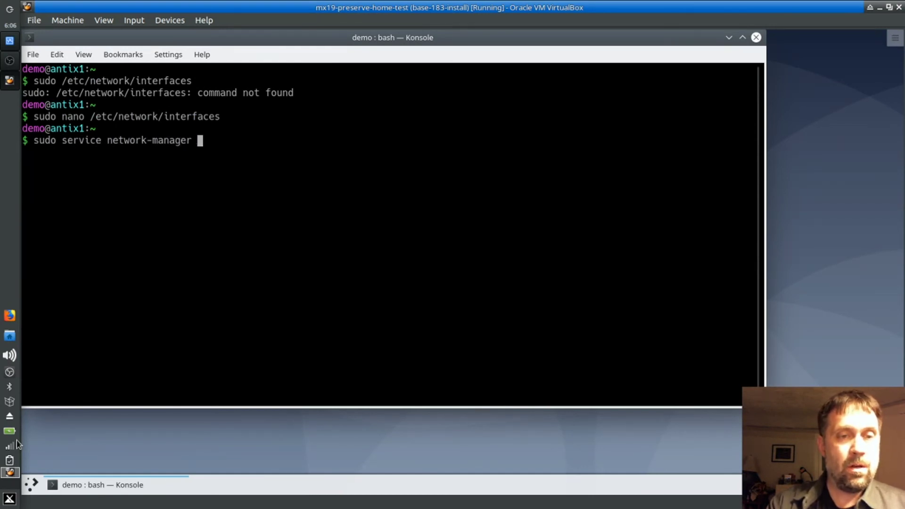
{"action": "type", "text": "restart"}
Step: Restart NetworkManager and verify in the network tray that eth0 is connected
{"action": "key", "text": "Return"}
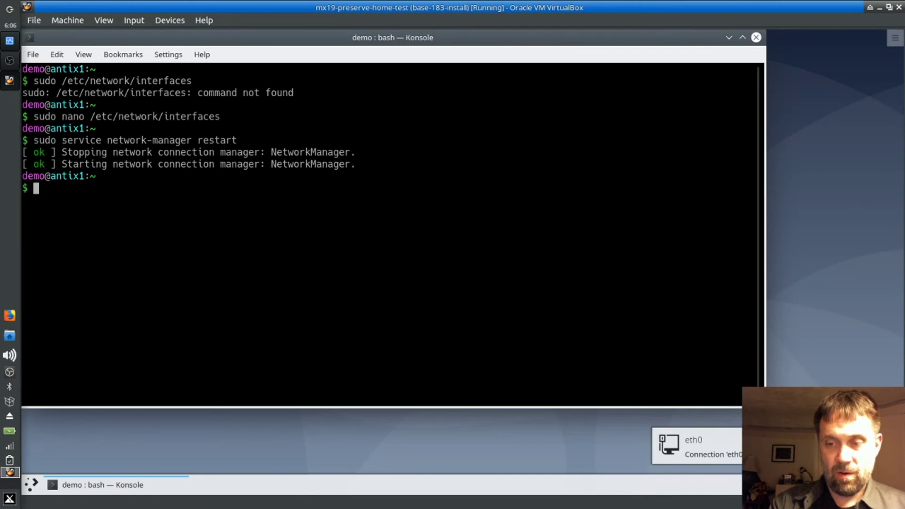
{"action": "left_click", "coordinate": [877, 485]}
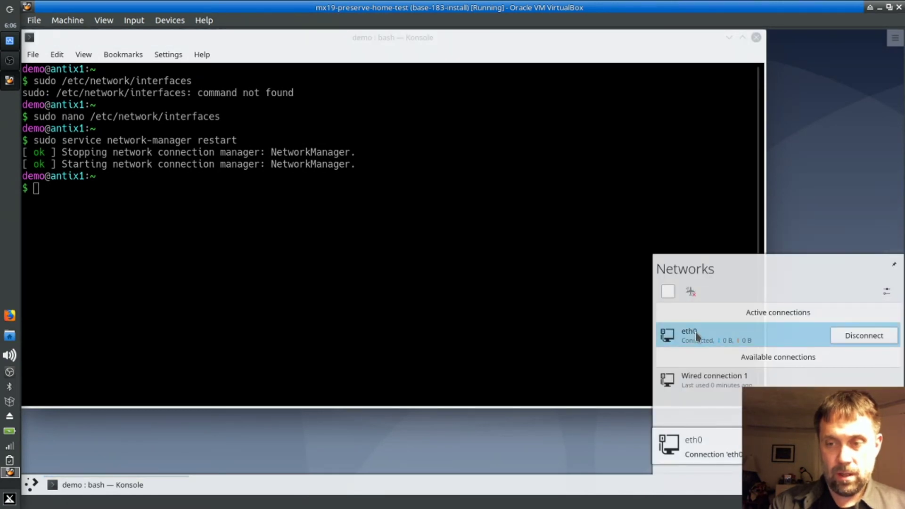
{"action": "left_click", "coordinate": [632, 322]}
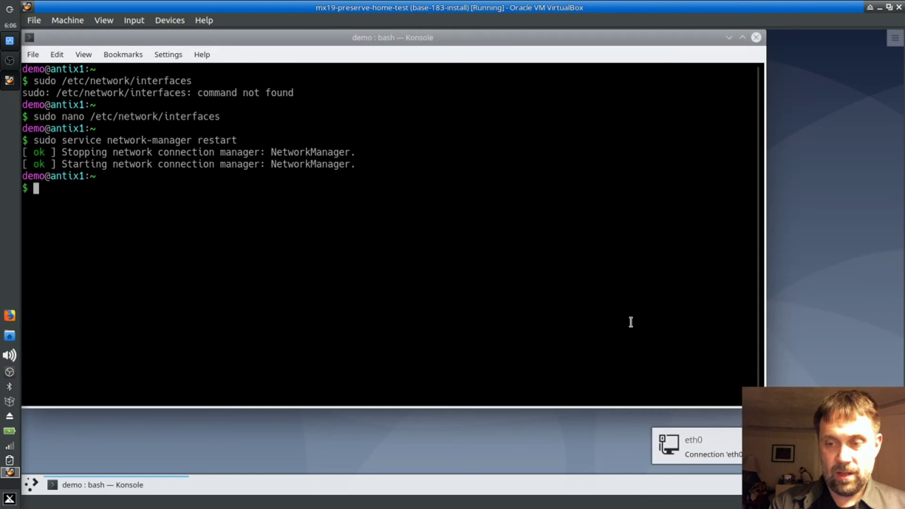
Step: Ping google.com until 3 replies arrive with 0% loss, then exit the terminal
{"action": "type", "text": "ping google.com"}
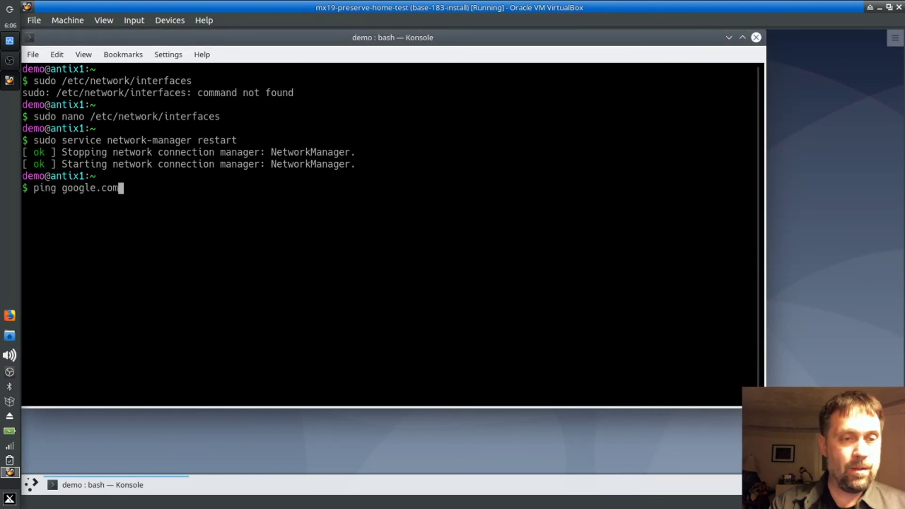
{"action": "key", "text": "Return"}
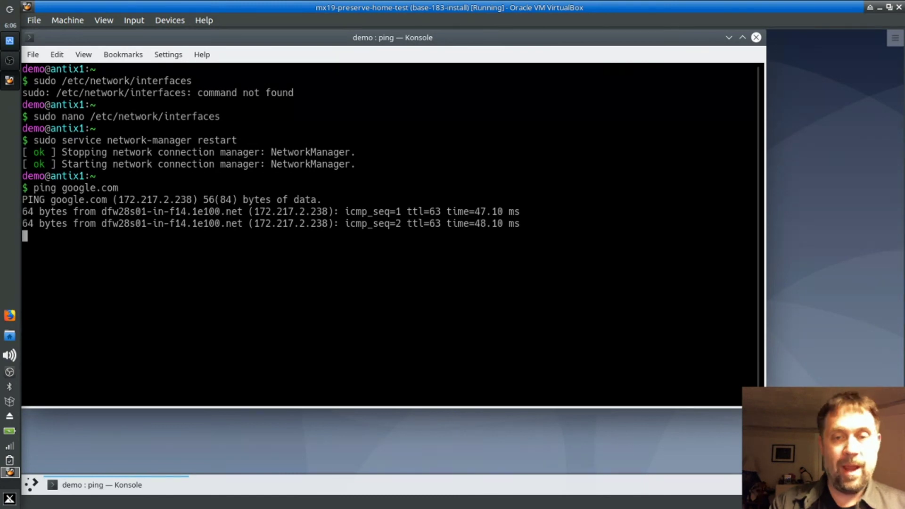
{"action": "key", "text": "ctrl+c"}
{"action": "type", "text": "exi"}
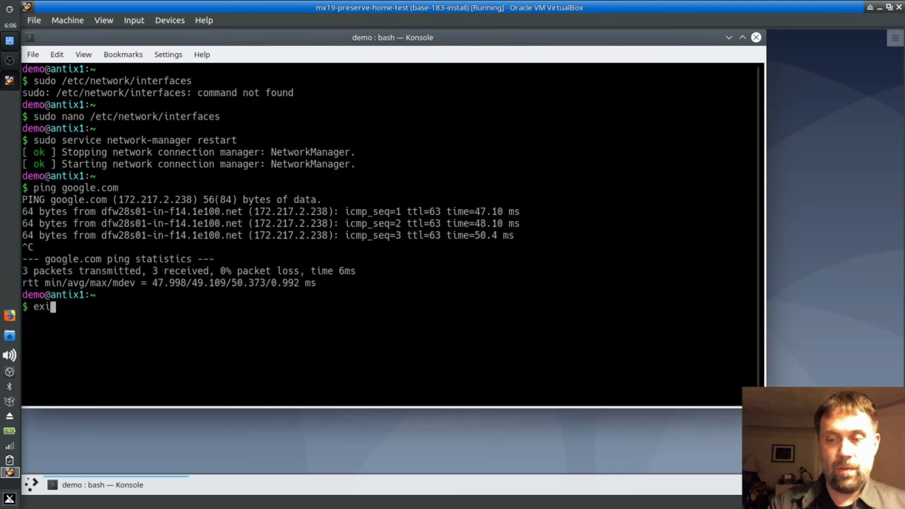
{"action": "type", "text": "t"}
{"action": "key", "text": "Return"}
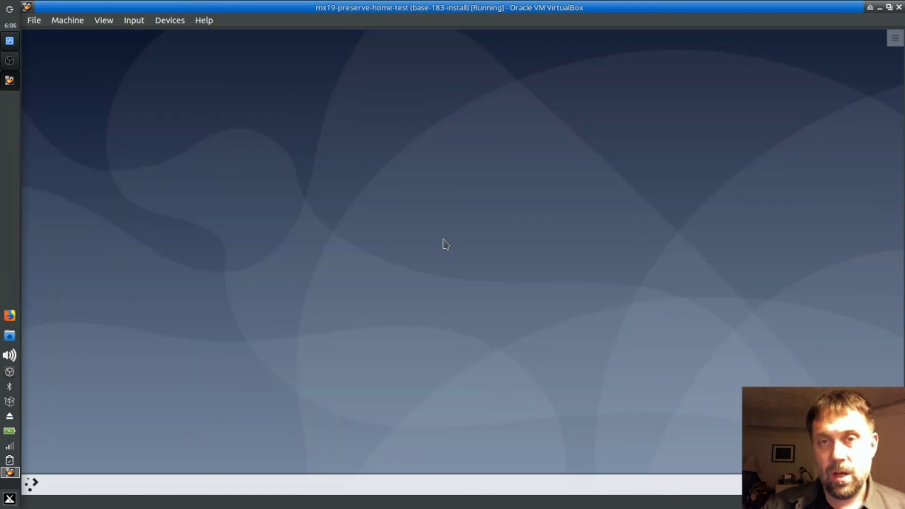